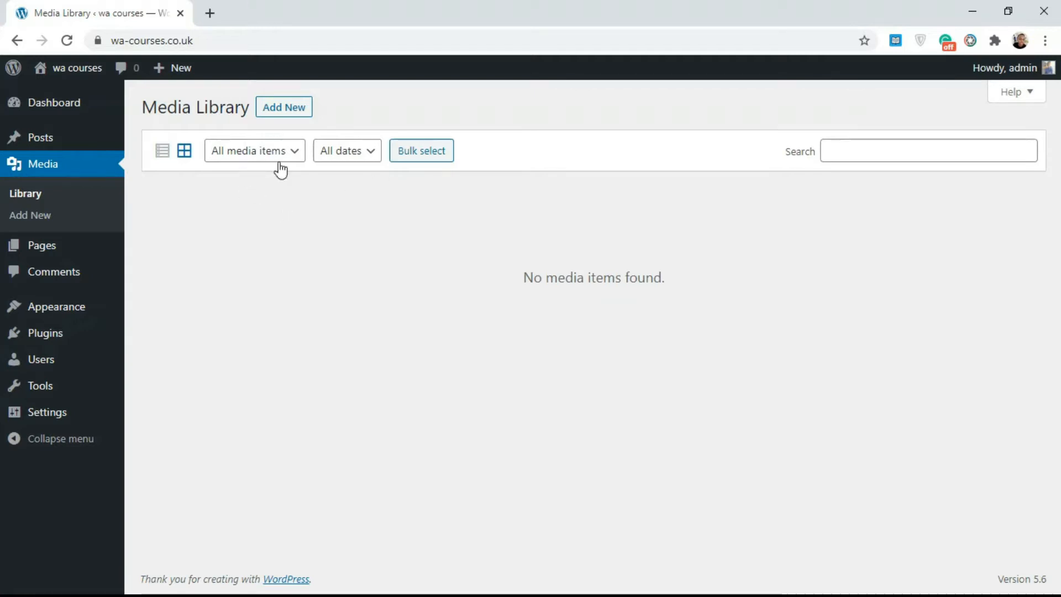
Upload pexels-photo-5579729.jpeg from the wa folder on the Desktop to the media library.
{"action": "left_click", "coordinate": [283, 114]}
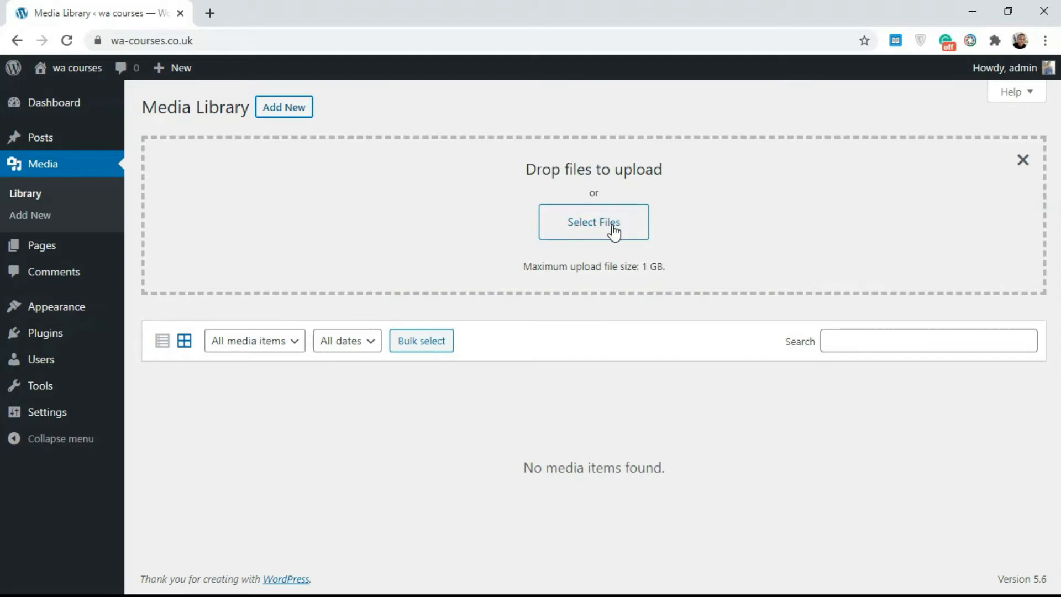
{"action": "left_click", "coordinate": [573, 229]}
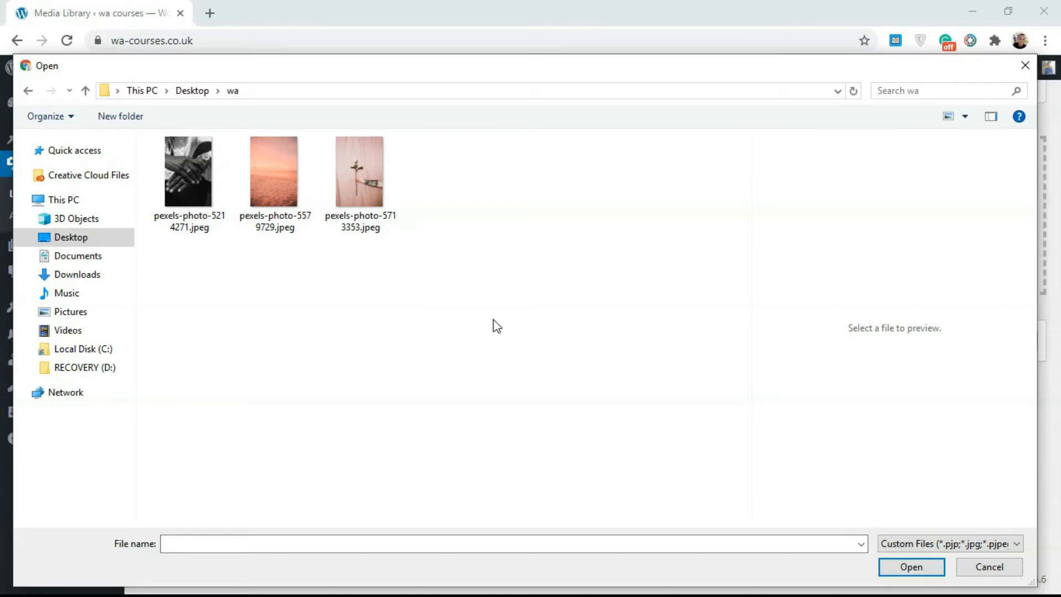
{"action": "left_click_drag", "start_coordinate": [440, 280], "coordinate": [182, 175]}
{"action": "left_click", "coordinate": [293, 291]}
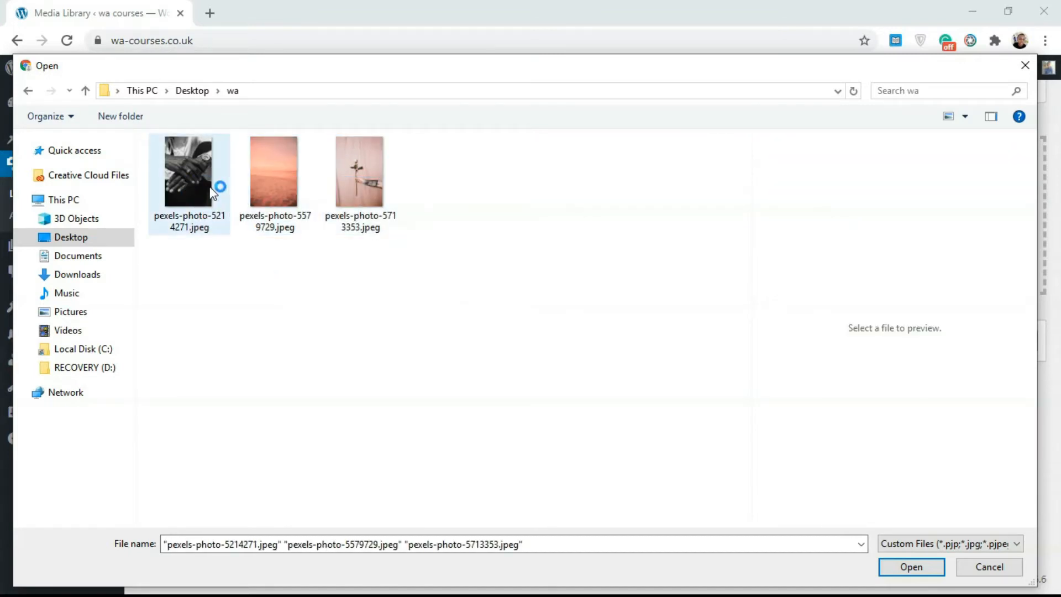
{"action": "left_click", "coordinate": [284, 181]}
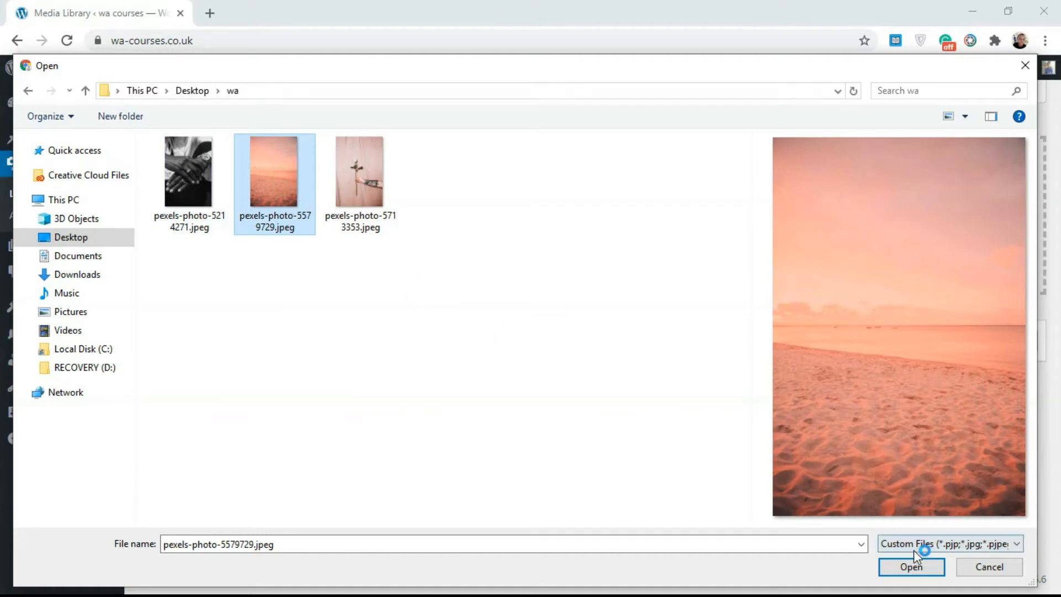
{"action": "left_click", "coordinate": [912, 565]}
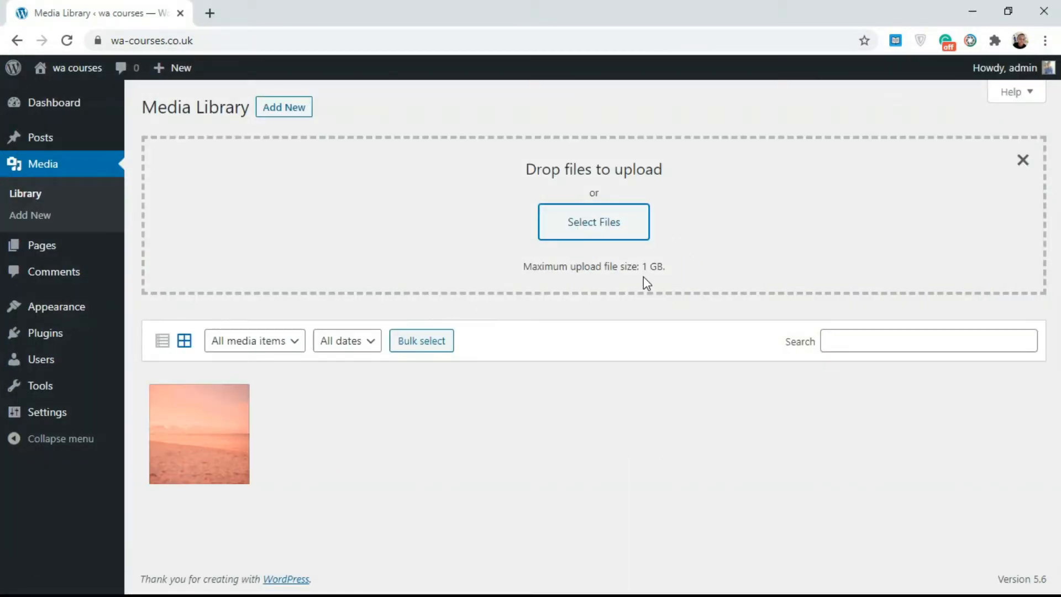
Open the uploaded beach image's attachment details and examine its alternative text, caption and description fields.
{"action": "left_click", "coordinate": [203, 437]}
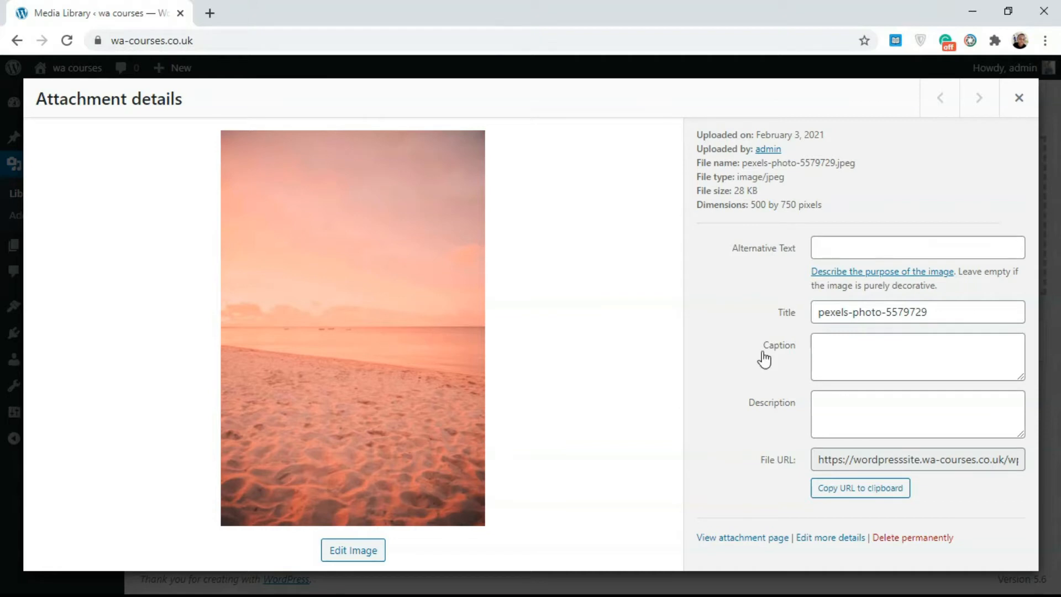
{"action": "left_click", "coordinate": [842, 251]}
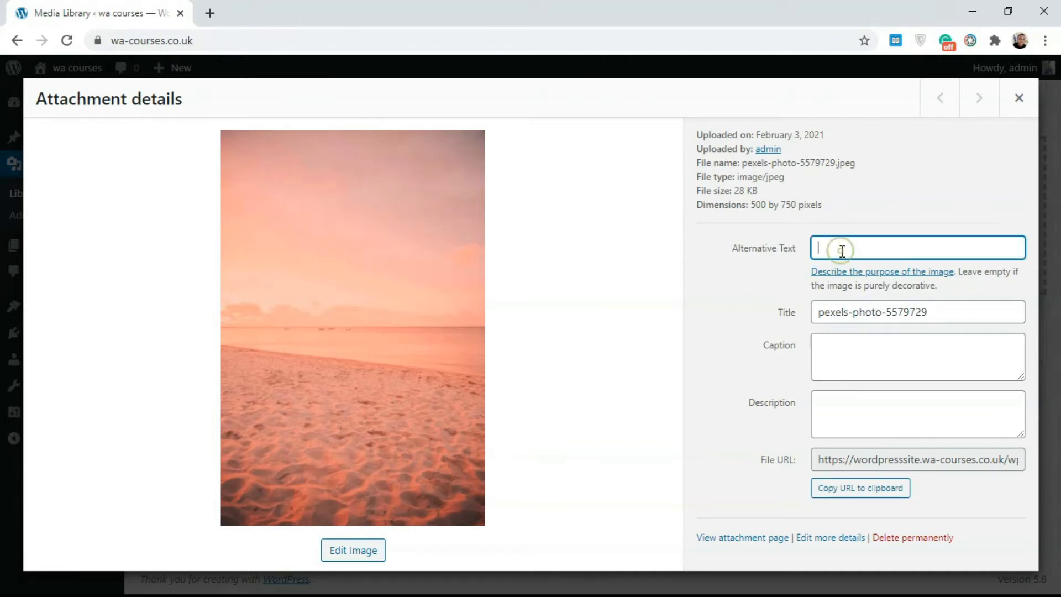
{"action": "left_click", "coordinate": [841, 367]}
{"action": "left_click", "coordinate": [840, 426]}
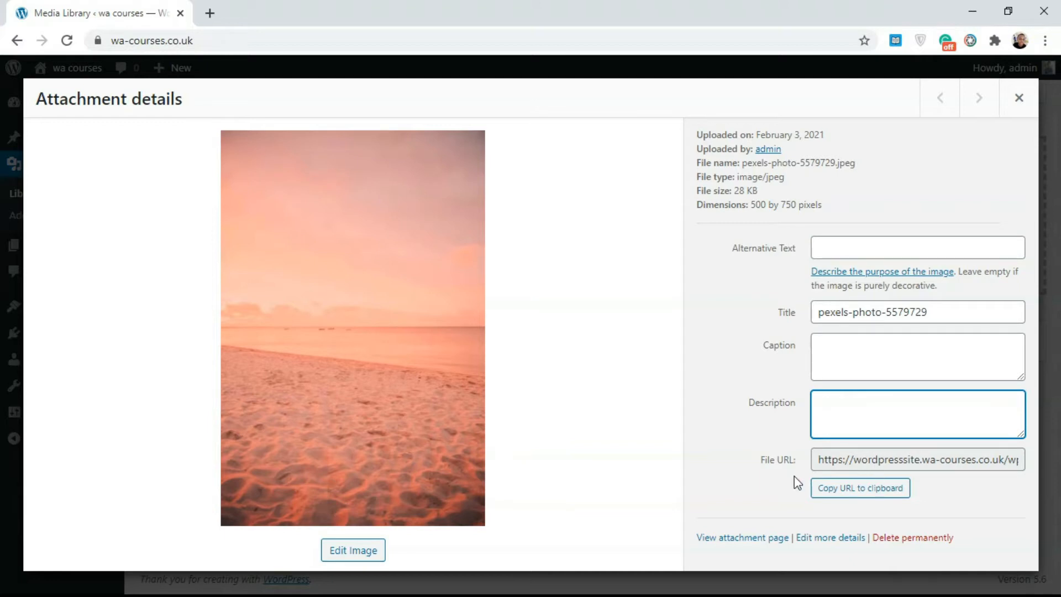
Copy the beach image's file URL, view it in a new browser tab and return to the attachment details.
{"action": "left_click", "coordinate": [840, 492]}
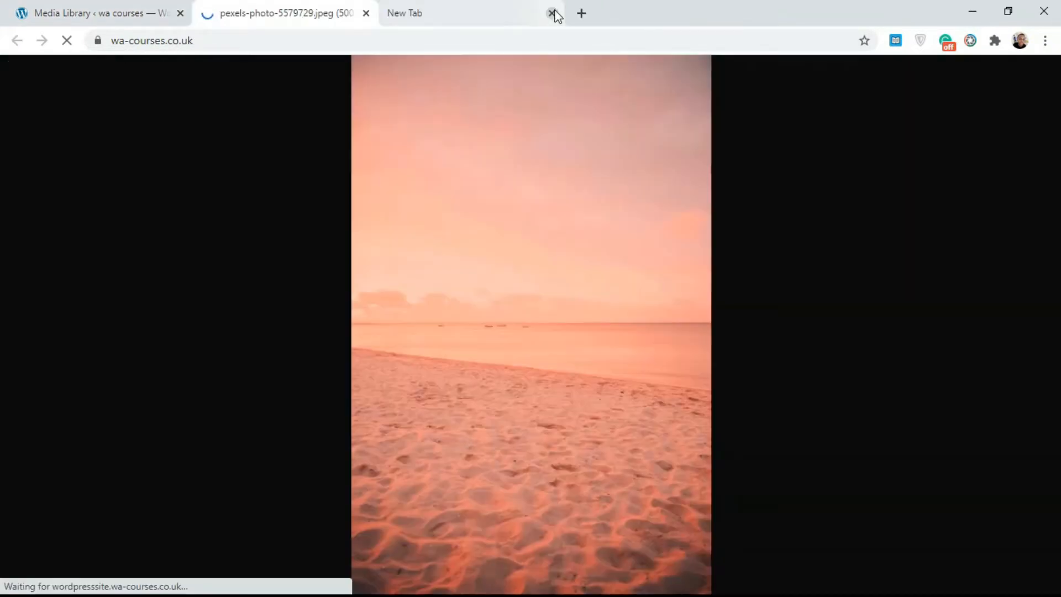
{"action": "left_click", "coordinate": [552, 11]}
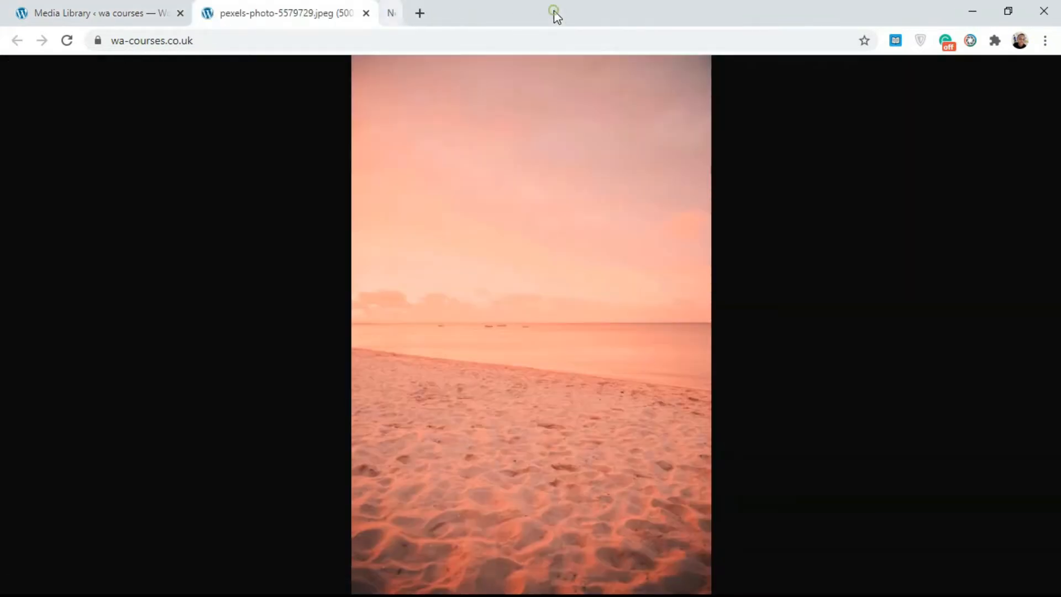
{"action": "left_click_drag", "start_coordinate": [606, 314], "coordinate": [529, 258]}
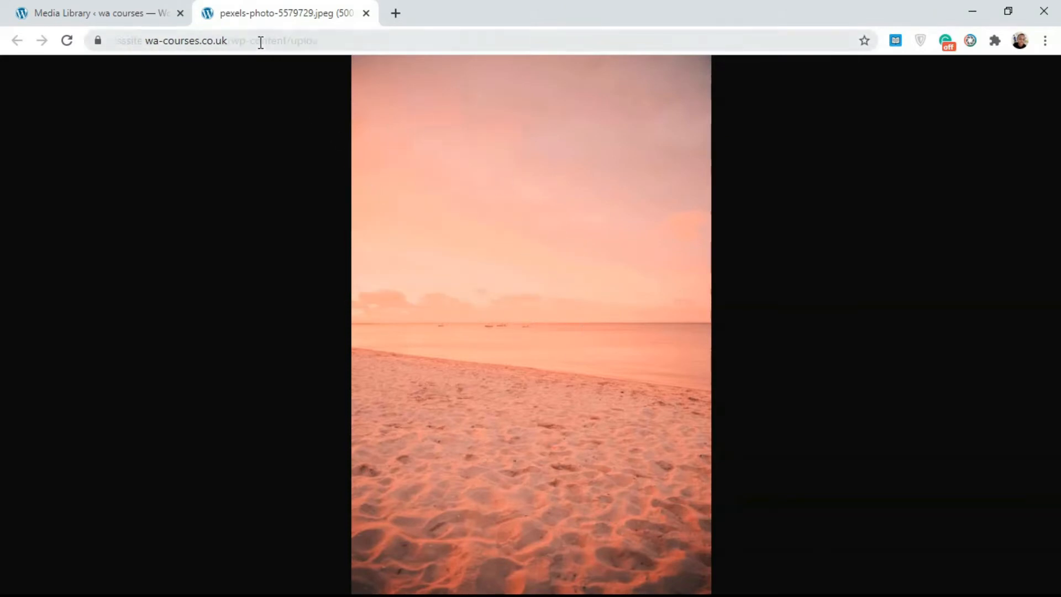
{"action": "left_click", "coordinate": [326, 43]}
{"action": "left_click", "coordinate": [98, 7]}
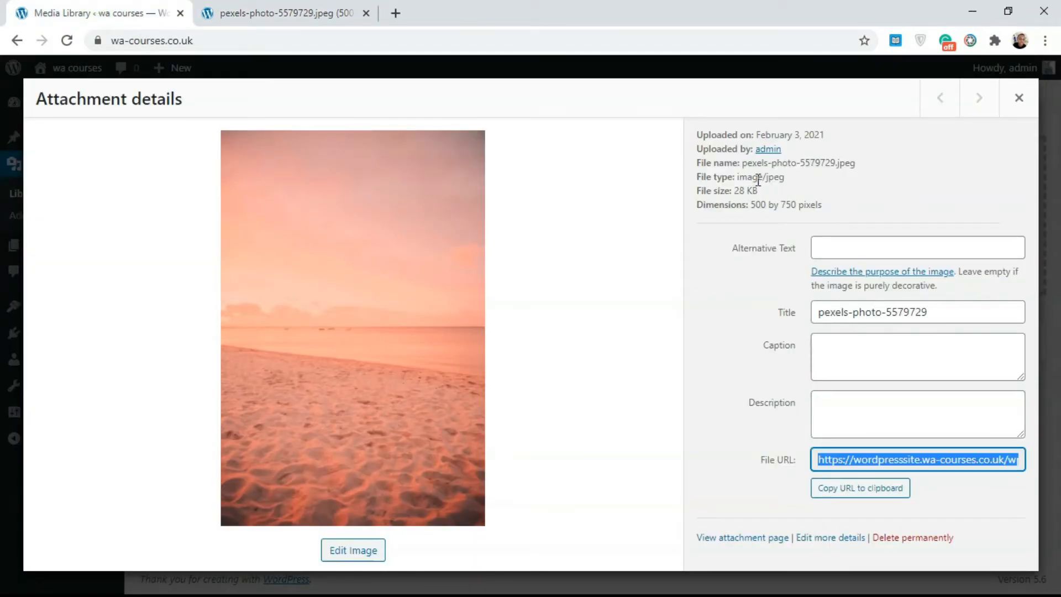
Check the beach image's file type, file name extension and pixel dimensions, and close the attachment details.
{"action": "left_click_drag", "start_coordinate": [784, 181], "coordinate": [760, 184]}
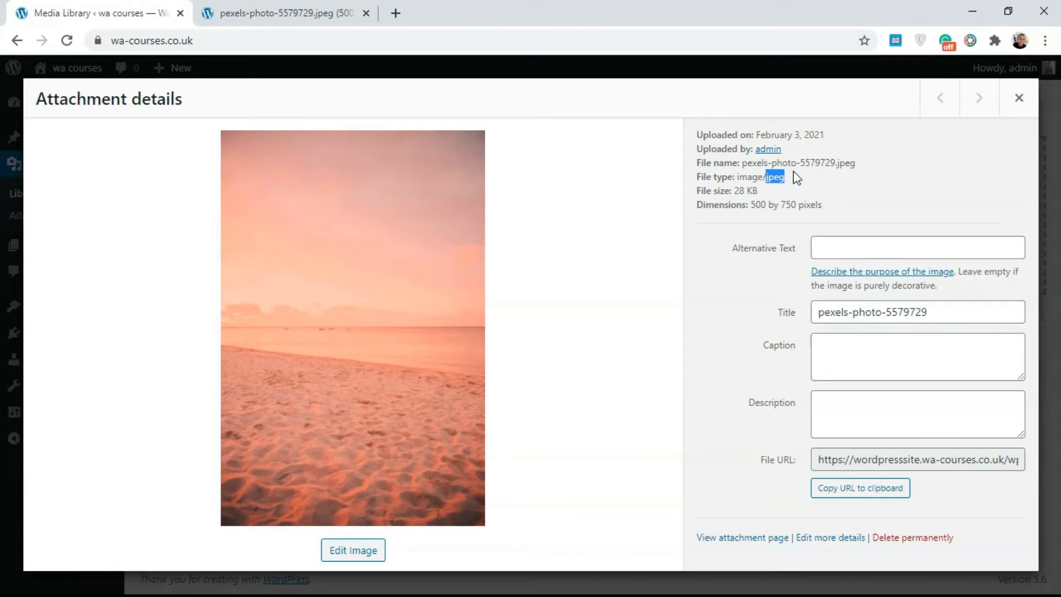
{"action": "left_click_drag", "start_coordinate": [836, 163], "coordinate": [856, 164]}
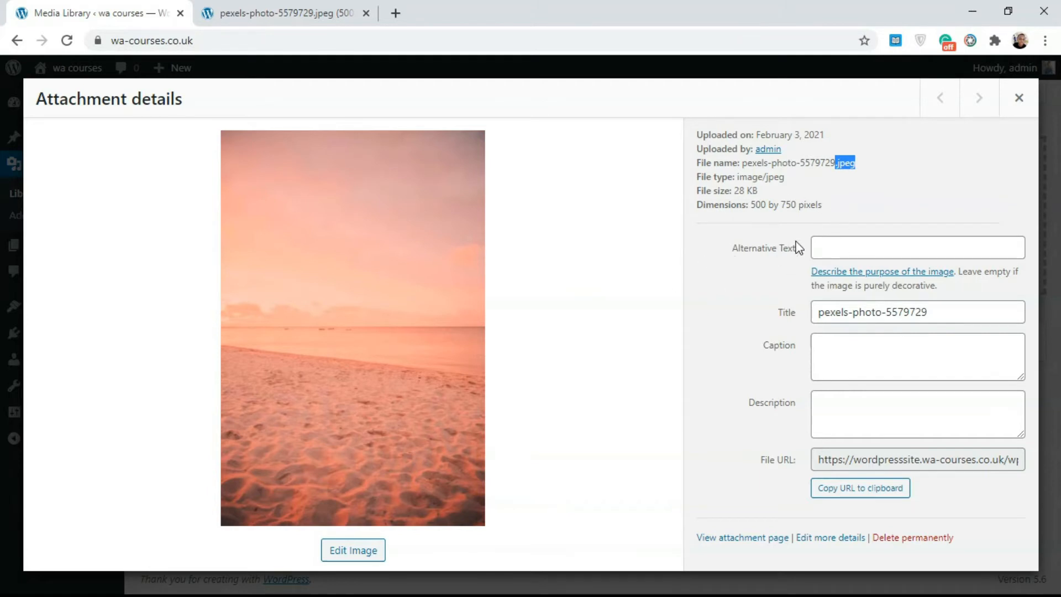
{"action": "left_click_drag", "start_coordinate": [757, 205], "coordinate": [808, 211]}
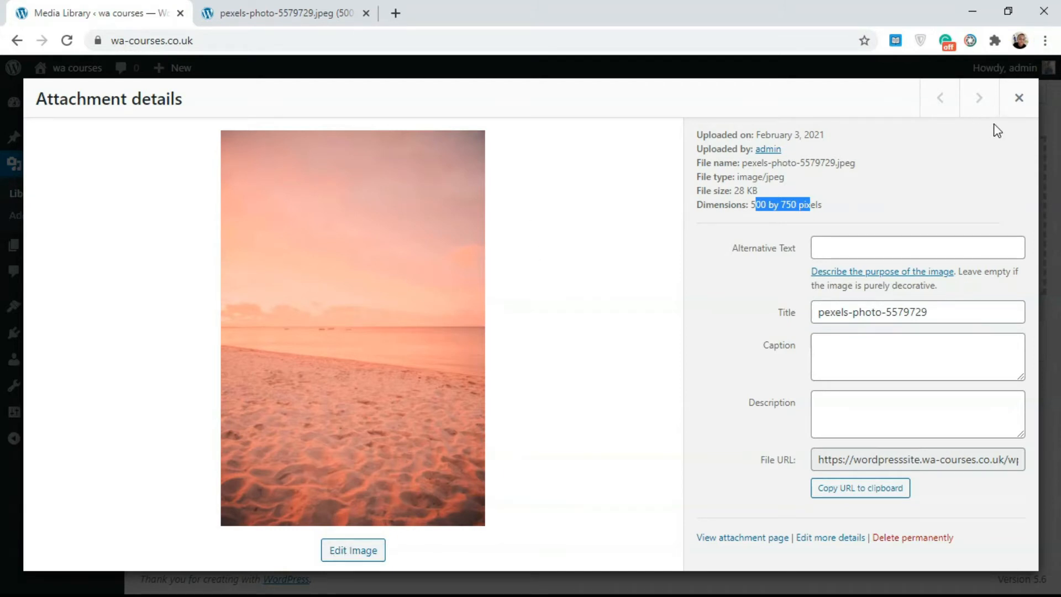
{"action": "left_click", "coordinate": [1019, 98]}
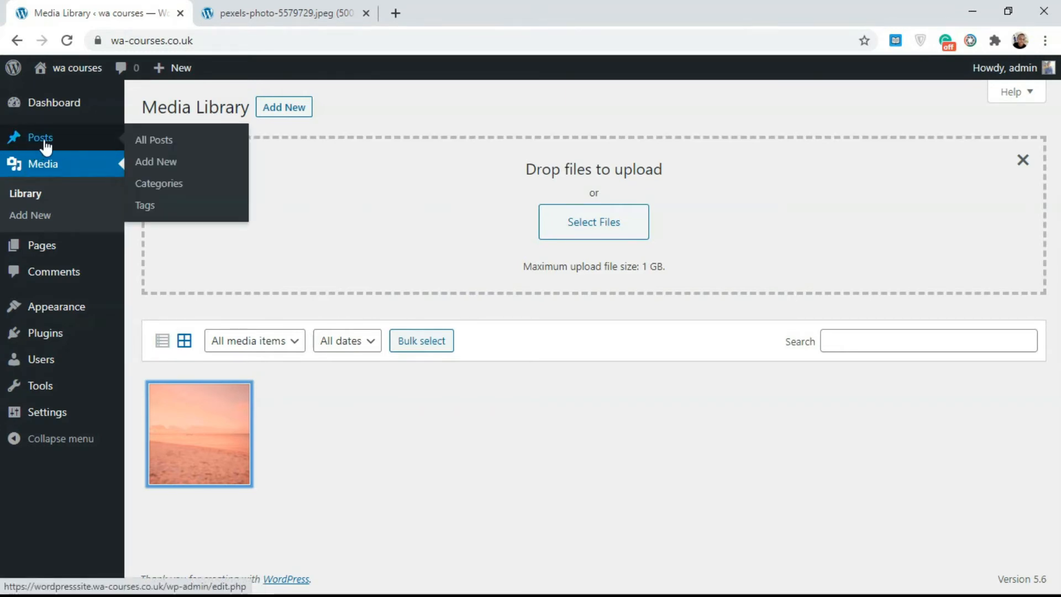
Start a new blog post in the block editor.
{"action": "left_click", "coordinate": [161, 167]}
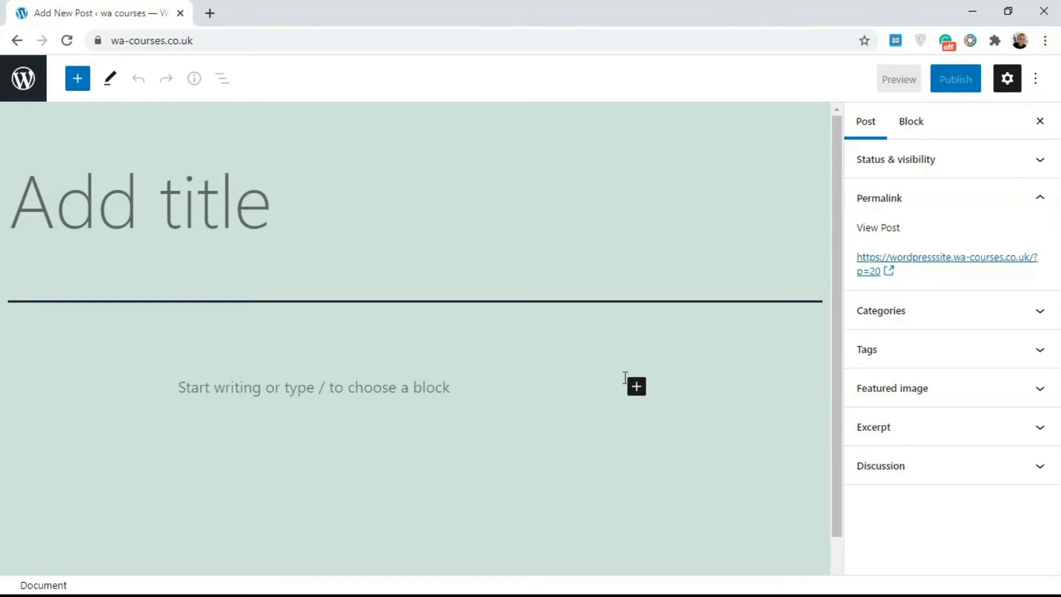
{"action": "left_click_drag", "start_coordinate": [840, 369], "coordinate": [841, 422]}
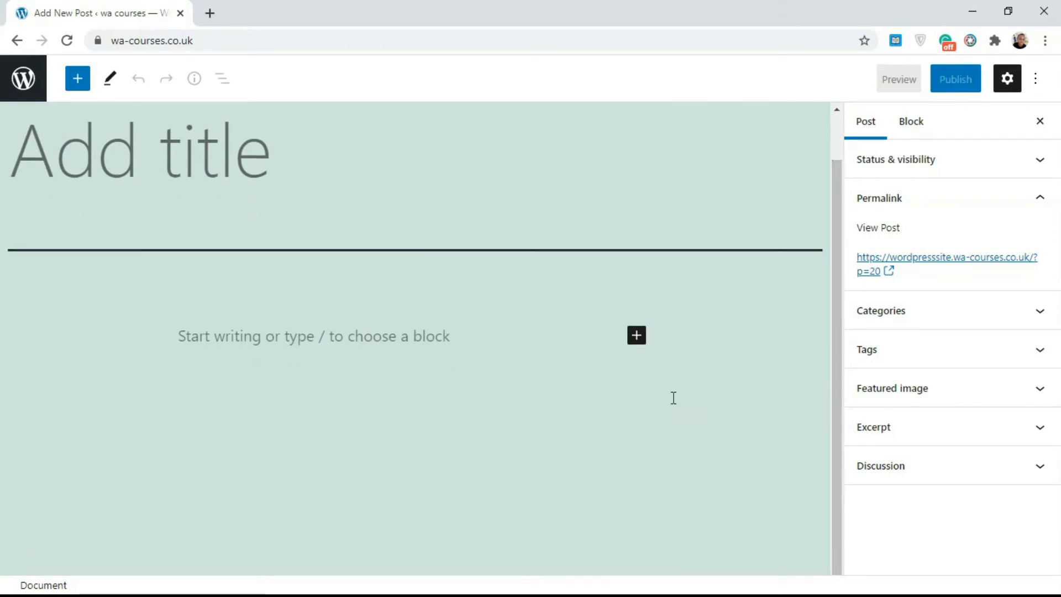
{"action": "left_click", "coordinate": [636, 337]}
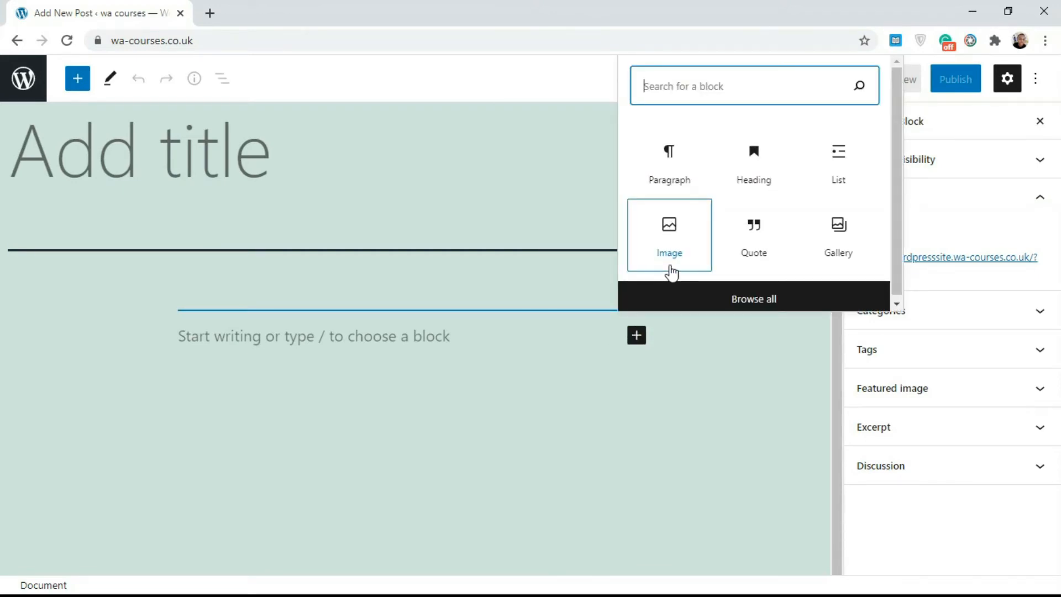
{"action": "left_click", "coordinate": [636, 334]}
{"action": "left_click", "coordinate": [636, 335]}
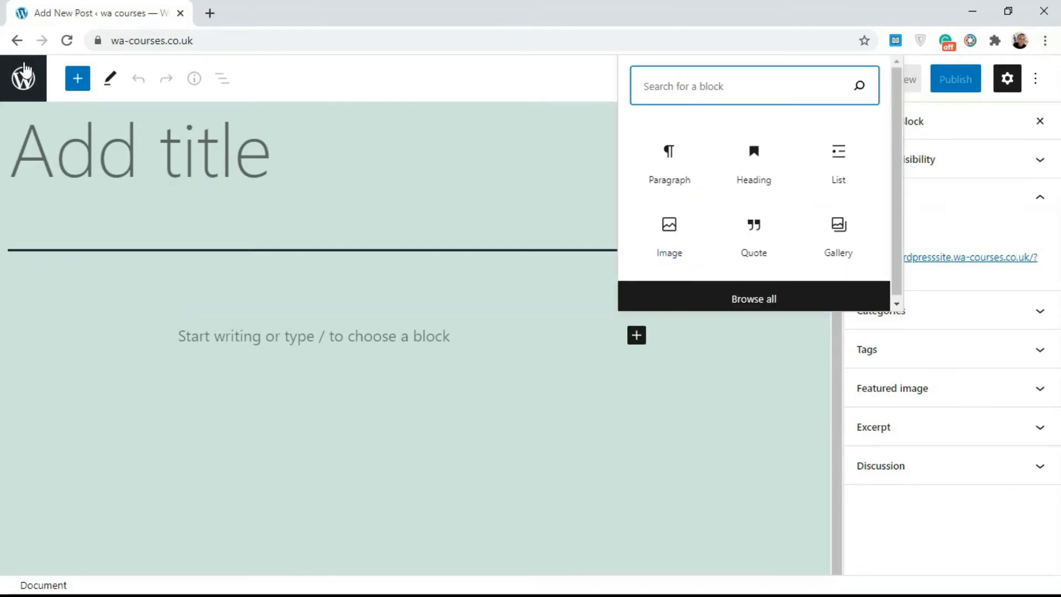
Add an Image block to the empty post and upload pexels-photo-5713353.jpeg from the wa folder into it.
{"action": "left_click", "coordinate": [87, 81]}
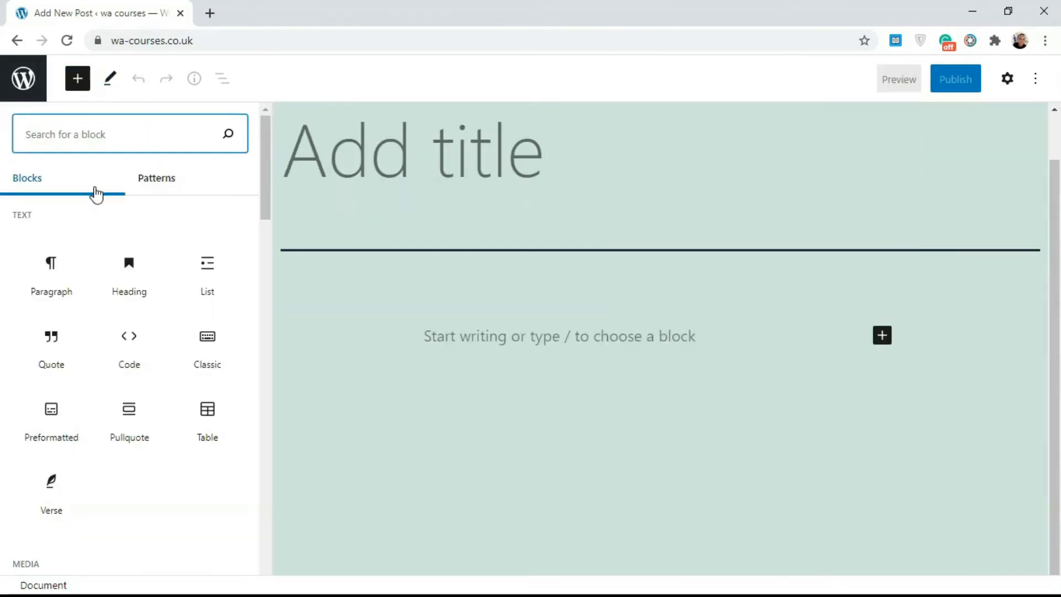
{"action": "left_click_drag", "start_coordinate": [267, 193], "coordinate": [264, 262]}
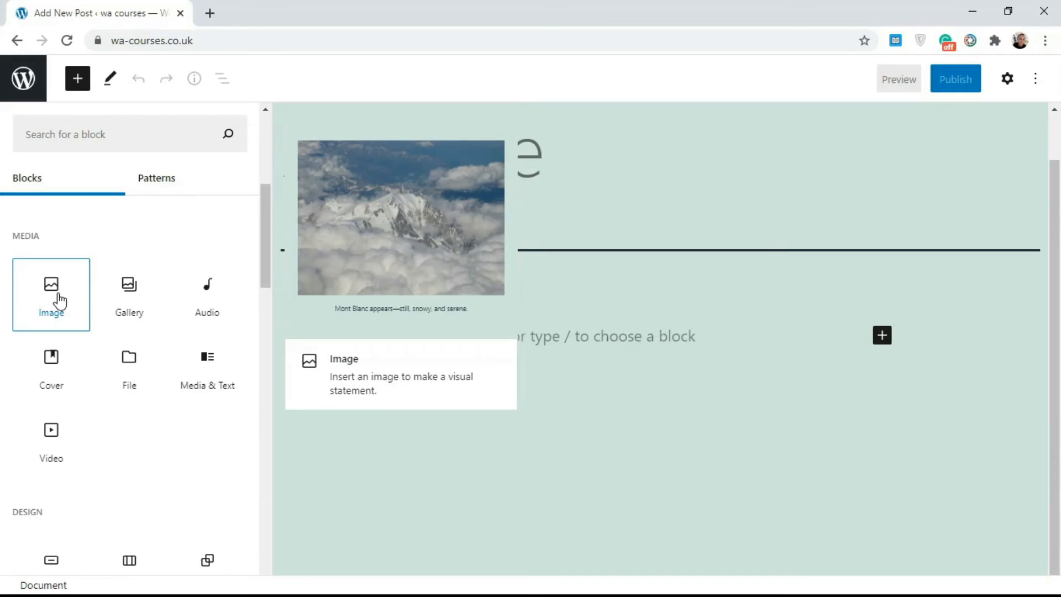
{"action": "left_click", "coordinate": [58, 301]}
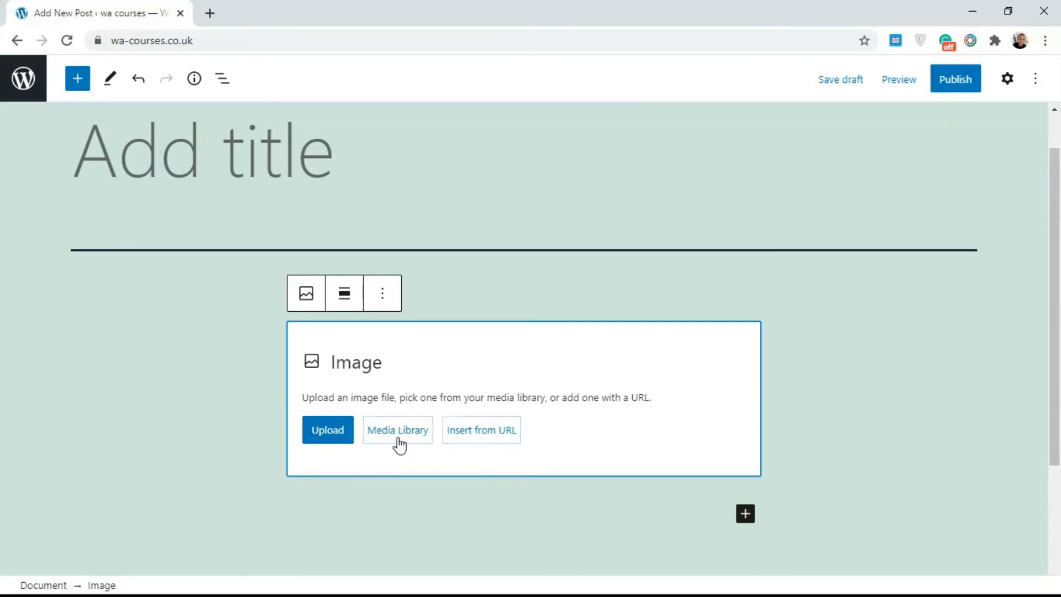
{"action": "left_click", "coordinate": [330, 441]}
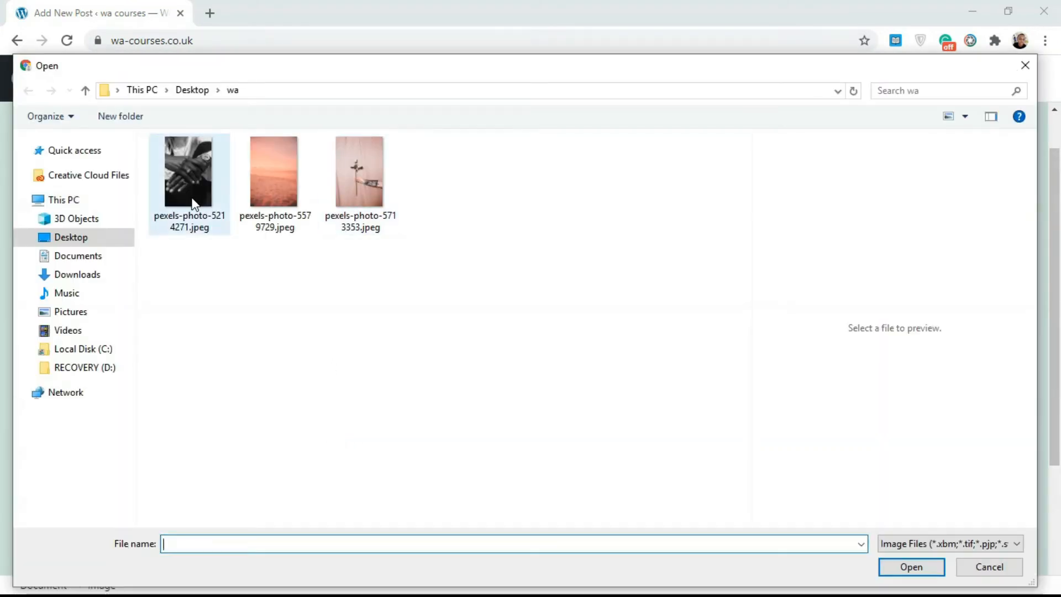
{"action": "left_click", "coordinate": [352, 174]}
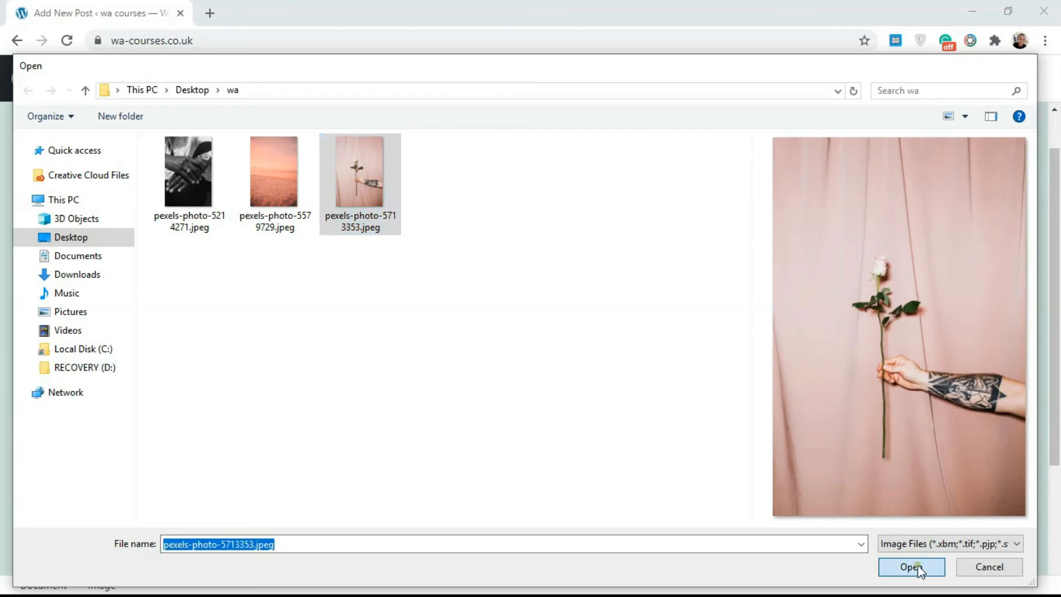
{"action": "left_click", "coordinate": [923, 561]}
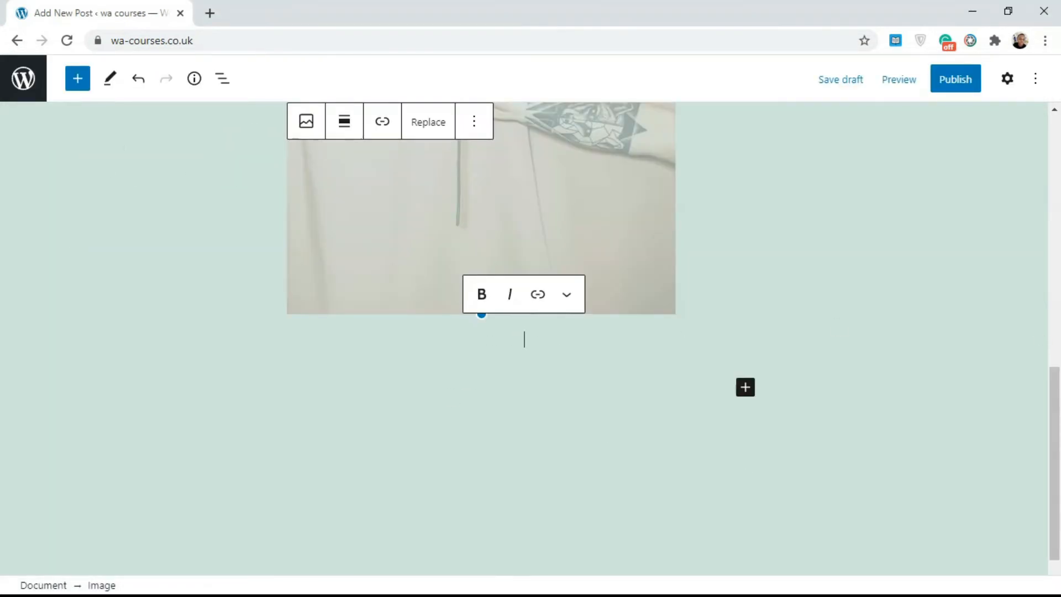
{"action": "scroll", "coordinate": [1050, 379], "scroll_direction": "up", "scroll_amount": 5}
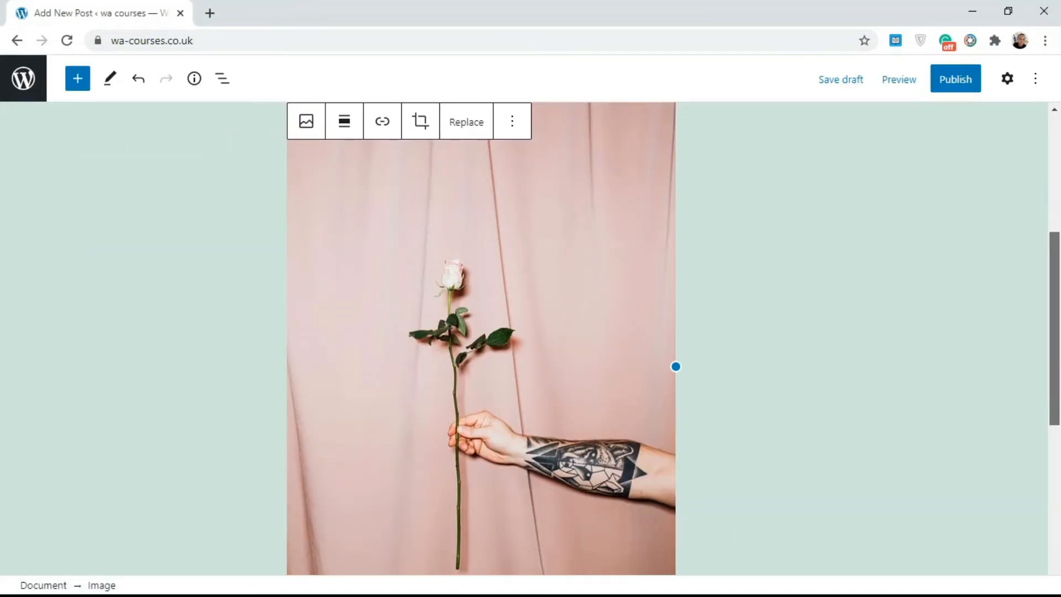
{"action": "scroll", "coordinate": [1050, 380], "scroll_direction": "up", "scroll_amount": 3}
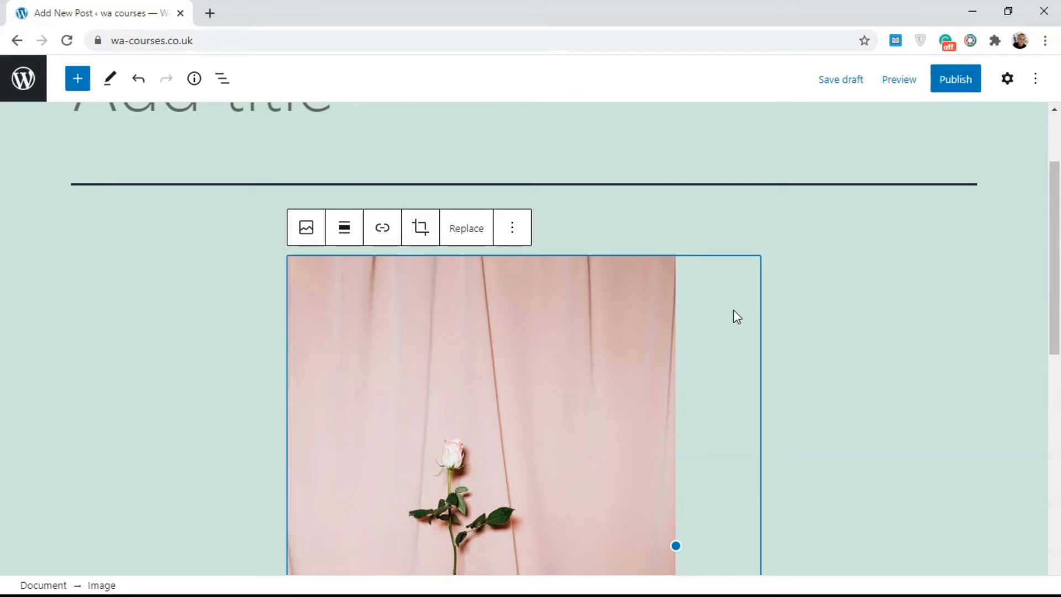
Add a second Image block below the rose picture and fill it with pexels-photo-5579729.jpeg from the media library.
{"action": "left_click_drag", "start_coordinate": [1052, 323], "coordinate": [1053, 553]}
{"action": "left_click", "coordinate": [743, 368]}
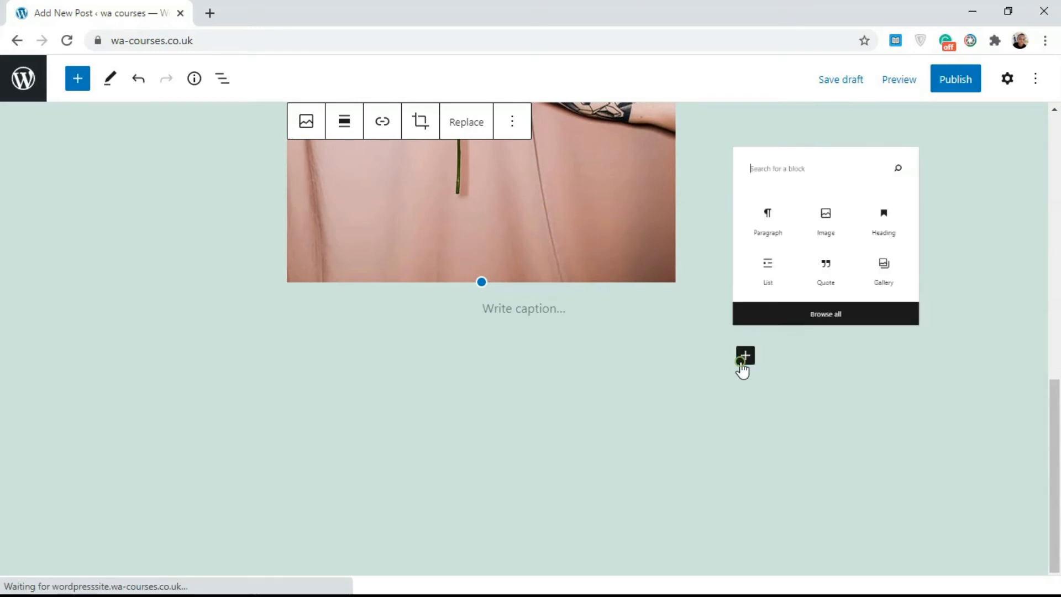
{"action": "left_click", "coordinate": [877, 200]}
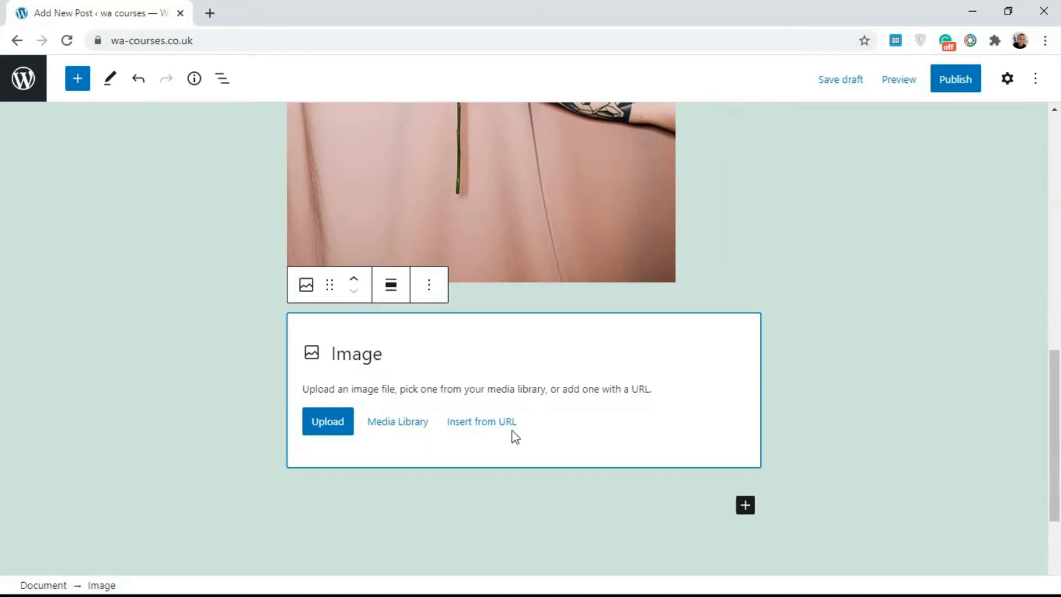
{"action": "left_click", "coordinate": [410, 424]}
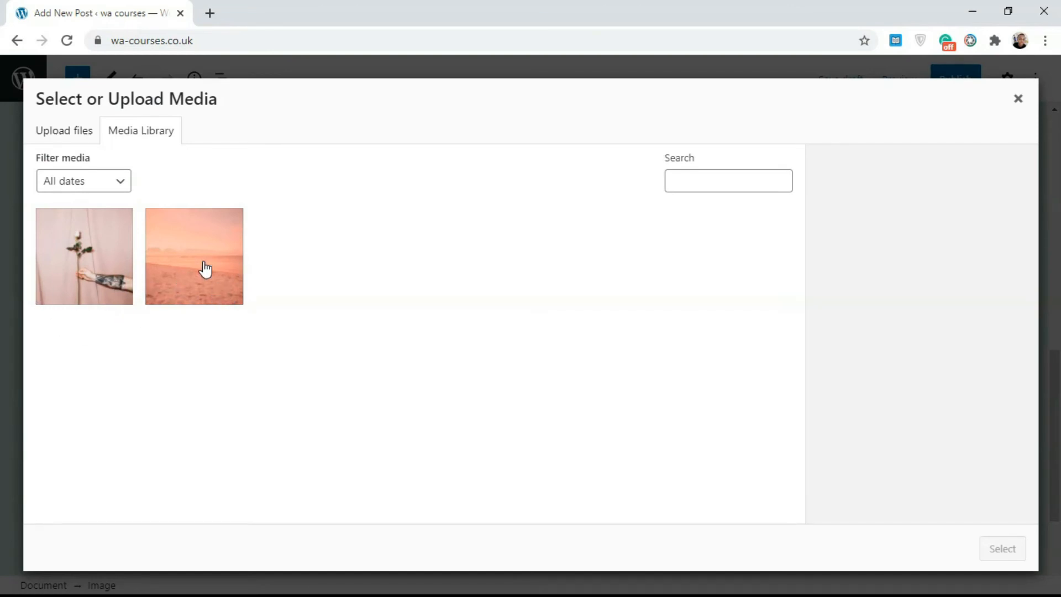
{"action": "left_click", "coordinate": [205, 269]}
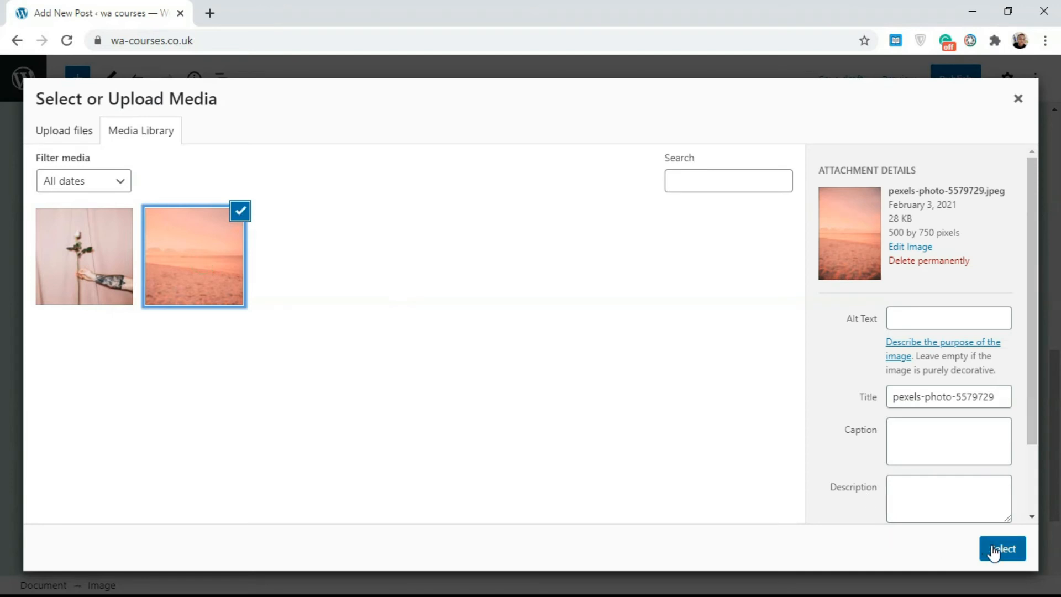
{"action": "left_click", "coordinate": [995, 550]}
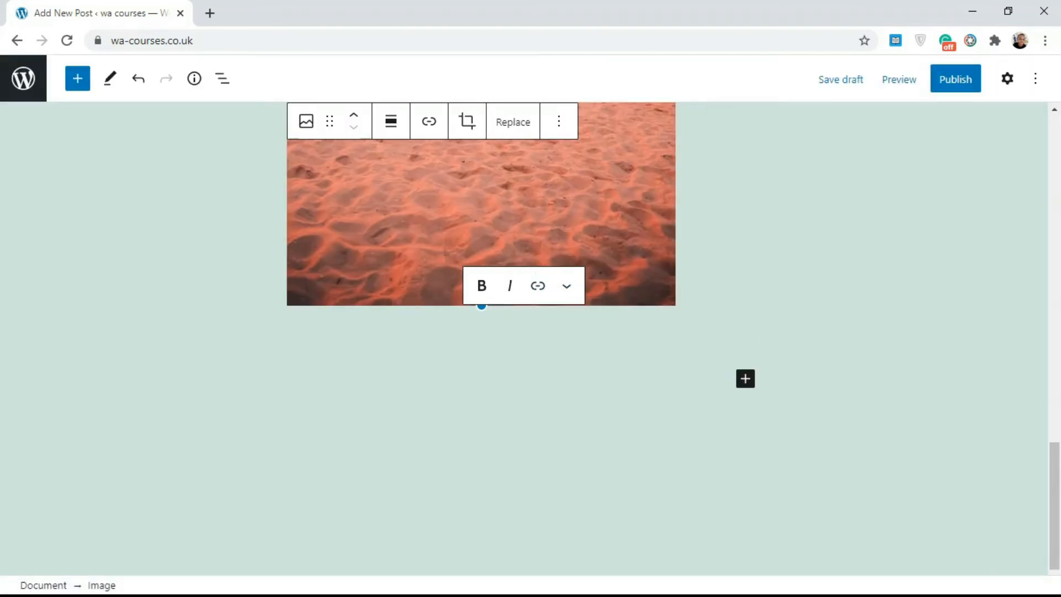
{"action": "left_click_drag", "start_coordinate": [1056, 512], "coordinate": [1049, 367]}
{"action": "left_click_drag", "start_coordinate": [1050, 310], "coordinate": [1042, 230]}
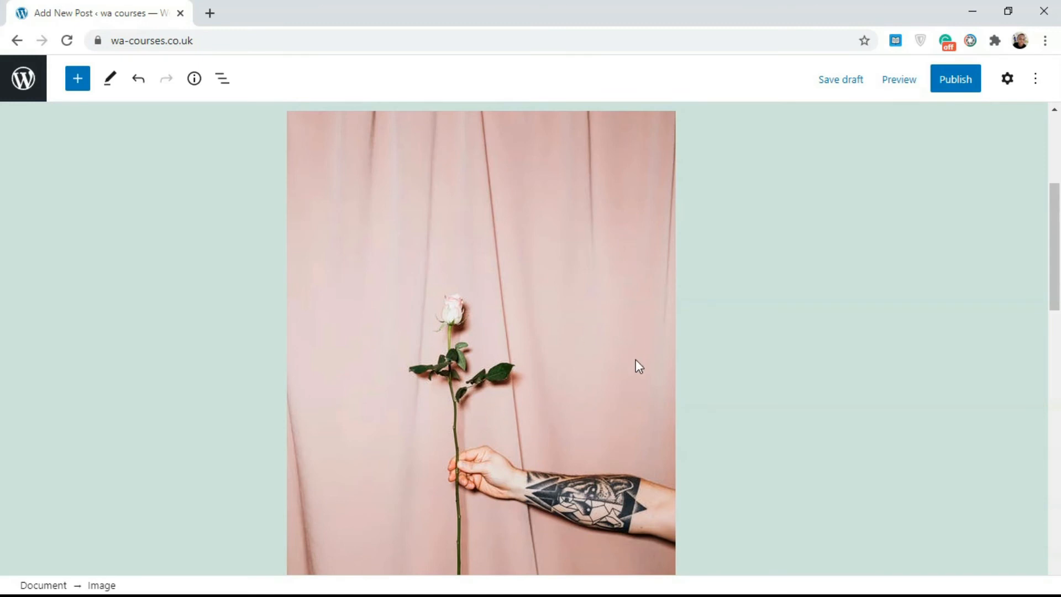
{"action": "scroll", "coordinate": [1055, 239], "scroll_direction": "up", "scroll_amount": 5}
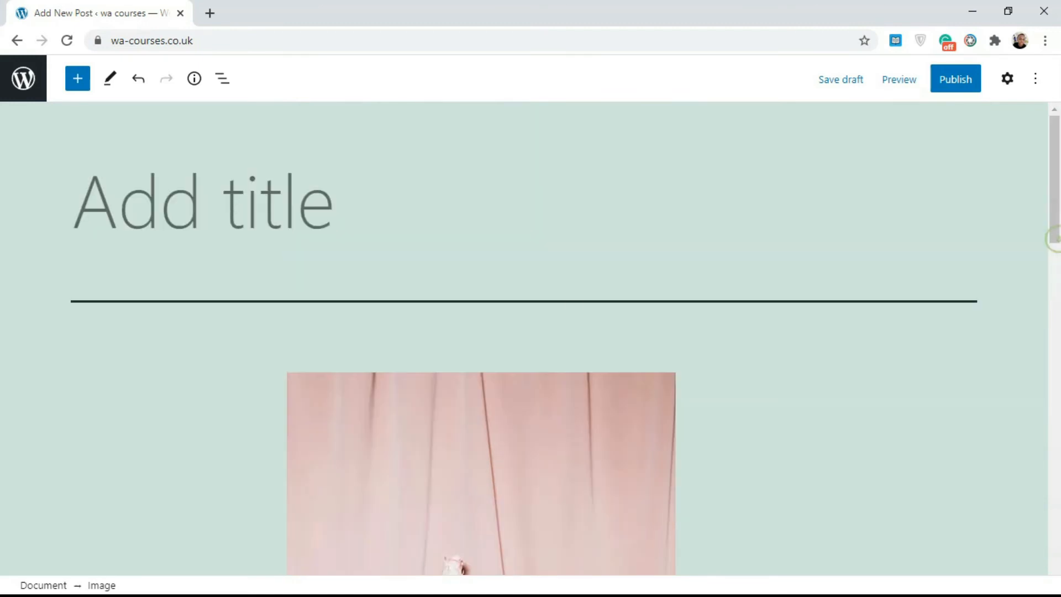
Center-align the beach image, the second picture in the post.
{"action": "left_click_drag", "start_coordinate": [1055, 214], "coordinate": [1047, 490]}
{"action": "left_click", "coordinate": [752, 264]}
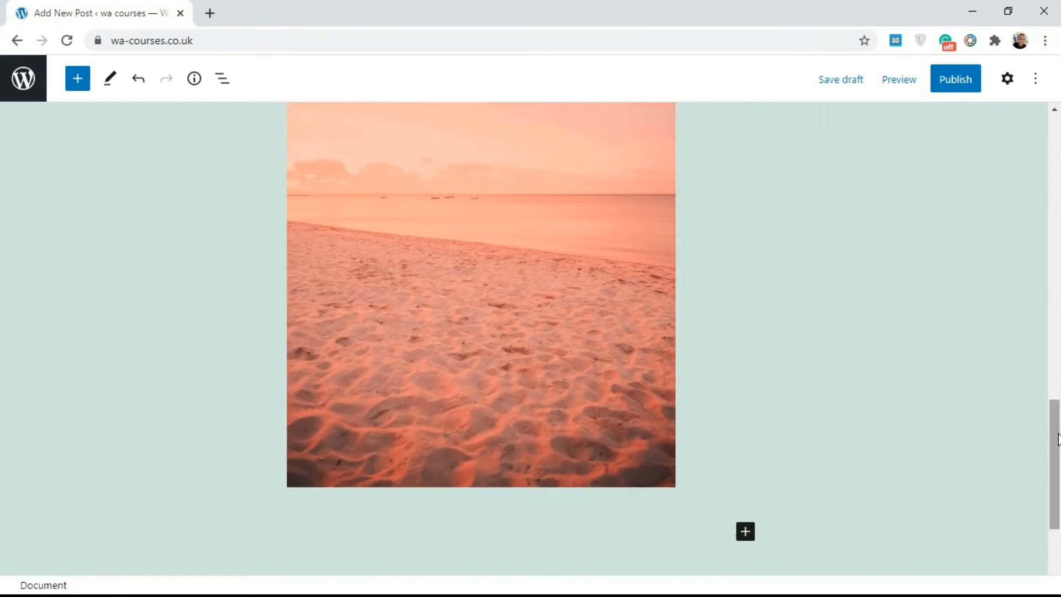
{"action": "scroll", "coordinate": [550, 191], "scroll_direction": "up", "scroll_amount": 4}
{"action": "left_click", "coordinate": [713, 253]}
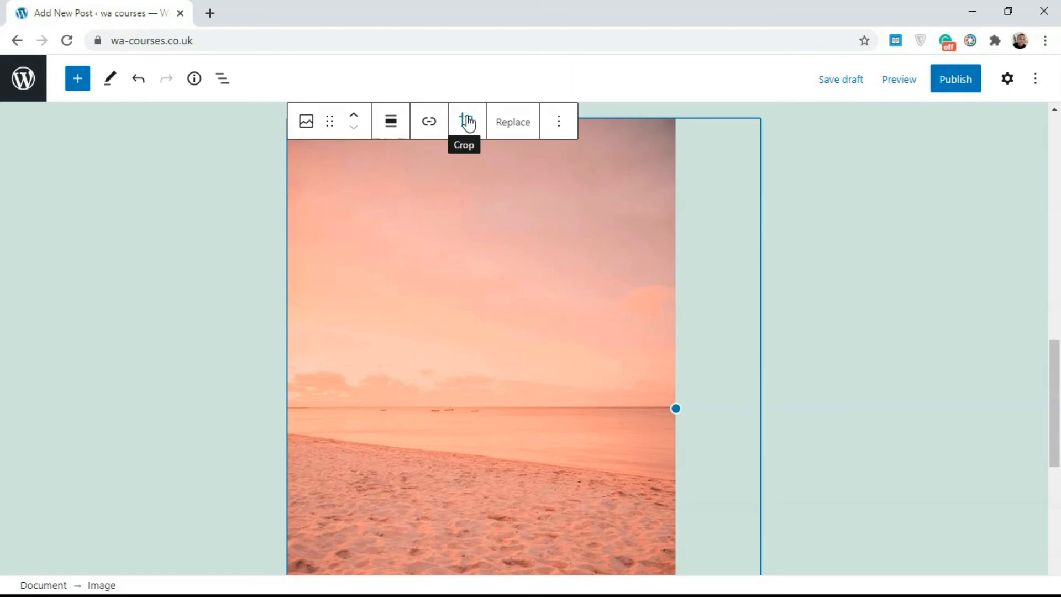
{"action": "left_click", "coordinate": [390, 124]}
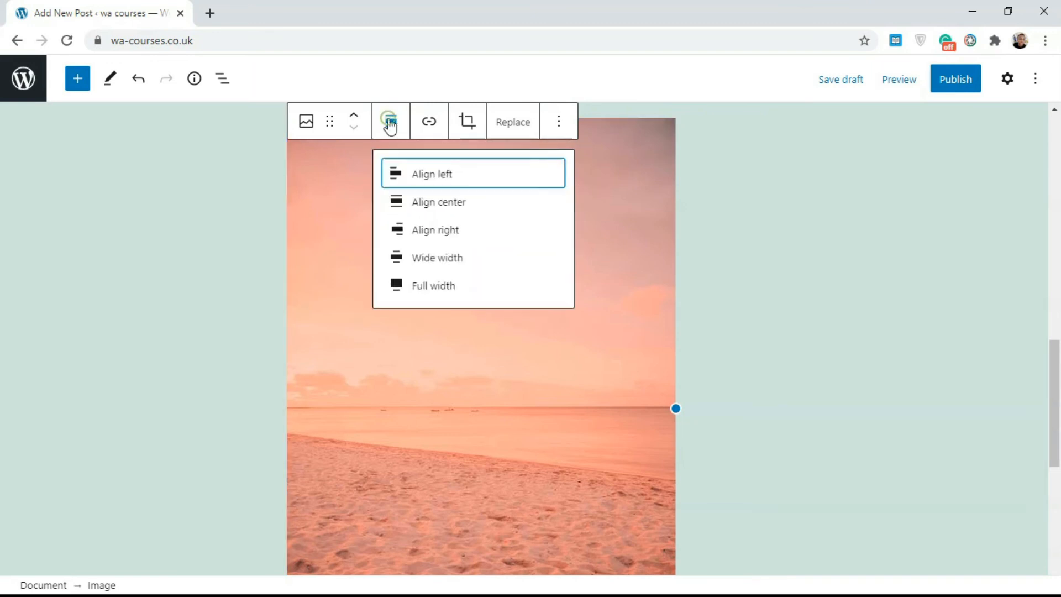
{"action": "left_click", "coordinate": [435, 203]}
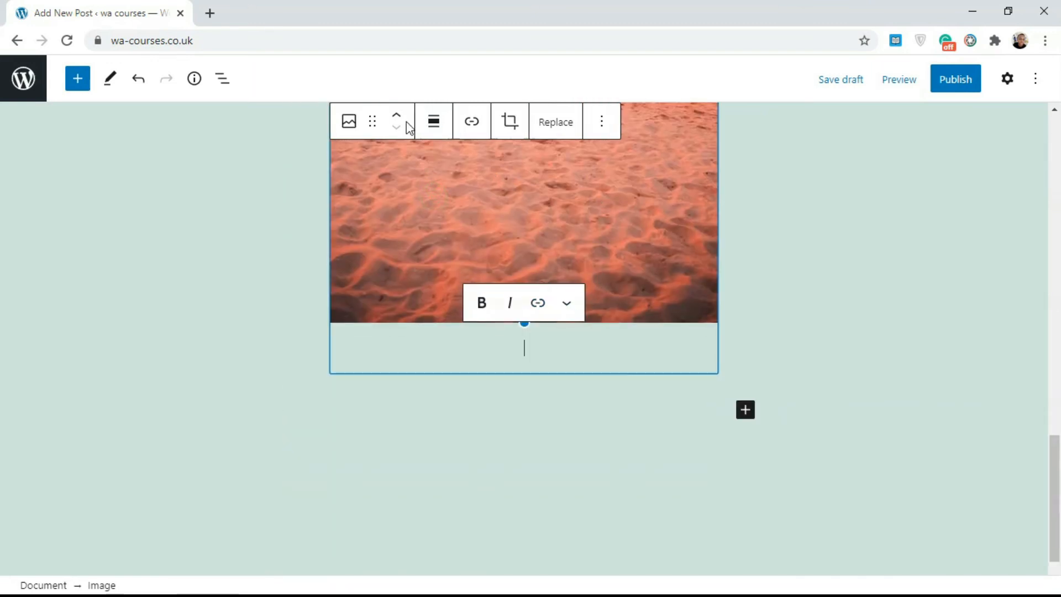
Apply the Rounded style to the beach image.
{"action": "left_click", "coordinate": [437, 123]}
{"action": "left_click", "coordinate": [435, 122]}
{"action": "left_click", "coordinate": [349, 122]}
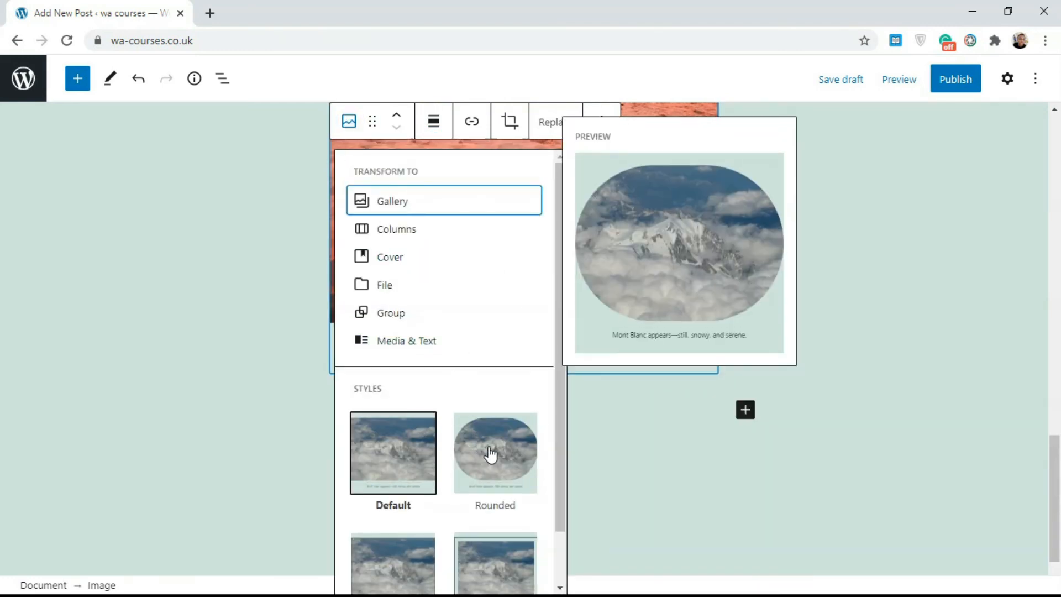
{"action": "left_click", "coordinate": [494, 454]}
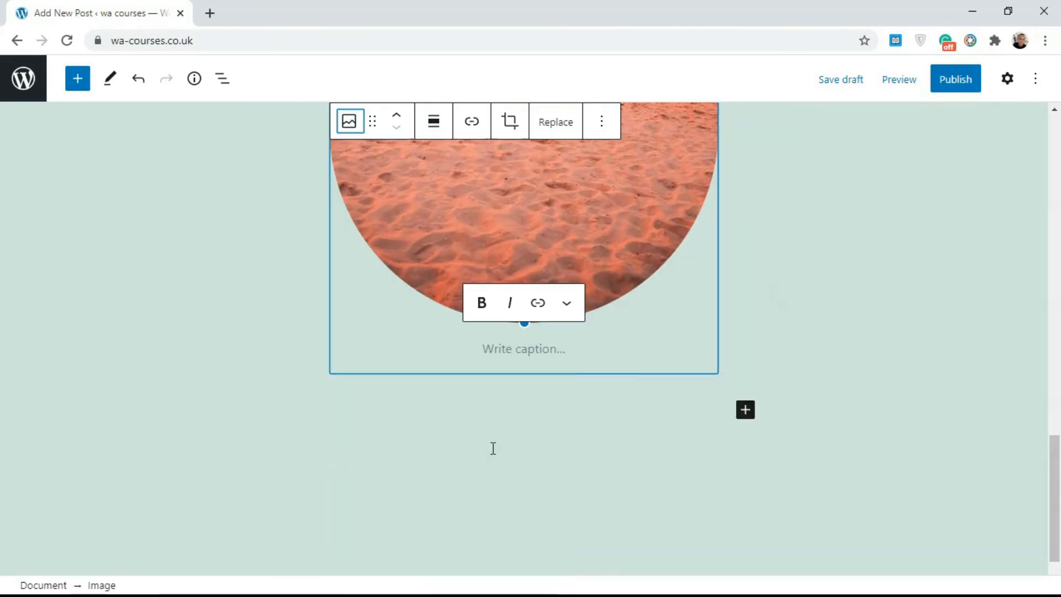
Apply the Frame style to the beach image and deselect the block.
{"action": "left_click", "coordinate": [345, 124]}
{"action": "left_click_drag", "start_coordinate": [562, 363], "coordinate": [558, 481]}
{"action": "mouse_move", "coordinate": [393, 521]}
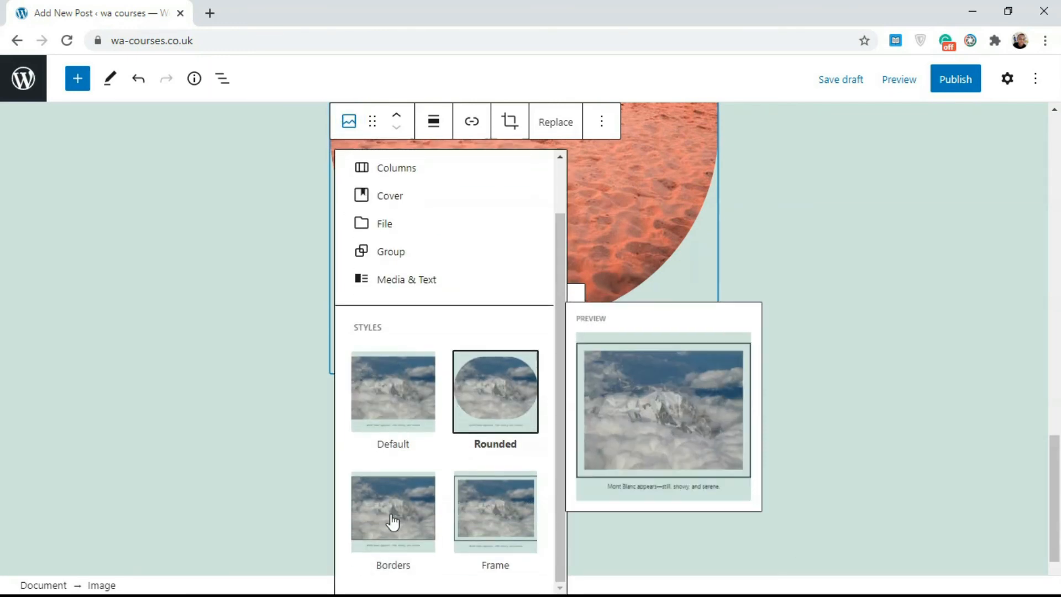
{"action": "left_click", "coordinate": [470, 521]}
{"action": "left_click", "coordinate": [881, 320]}
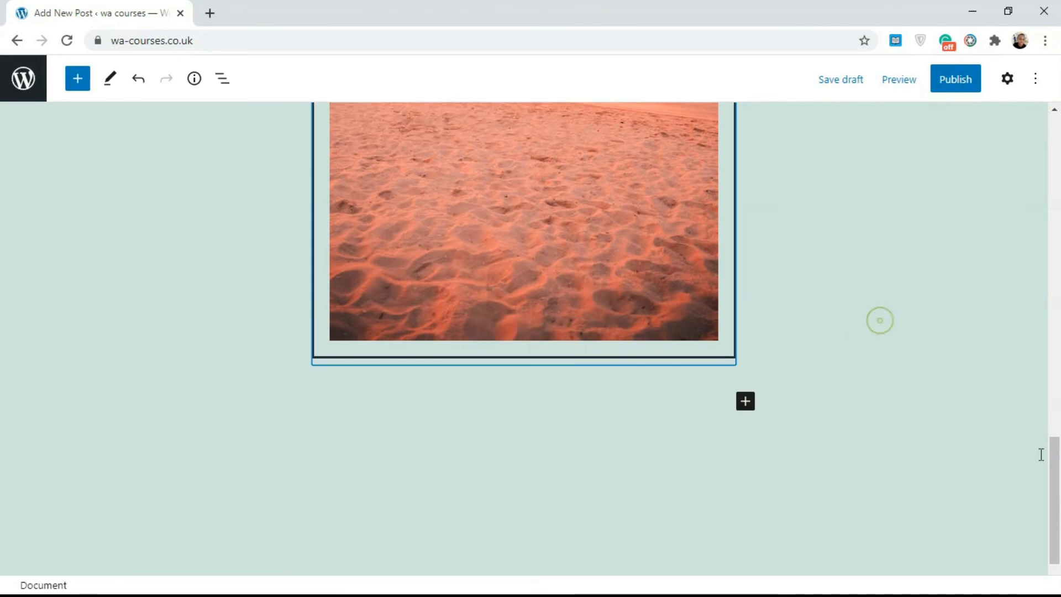
Try the Crop tool on the rose image below the post title, and deselect the block.
{"action": "left_click_drag", "start_coordinate": [1052, 481], "coordinate": [1052, 172]}
{"action": "left_click", "coordinate": [511, 462]}
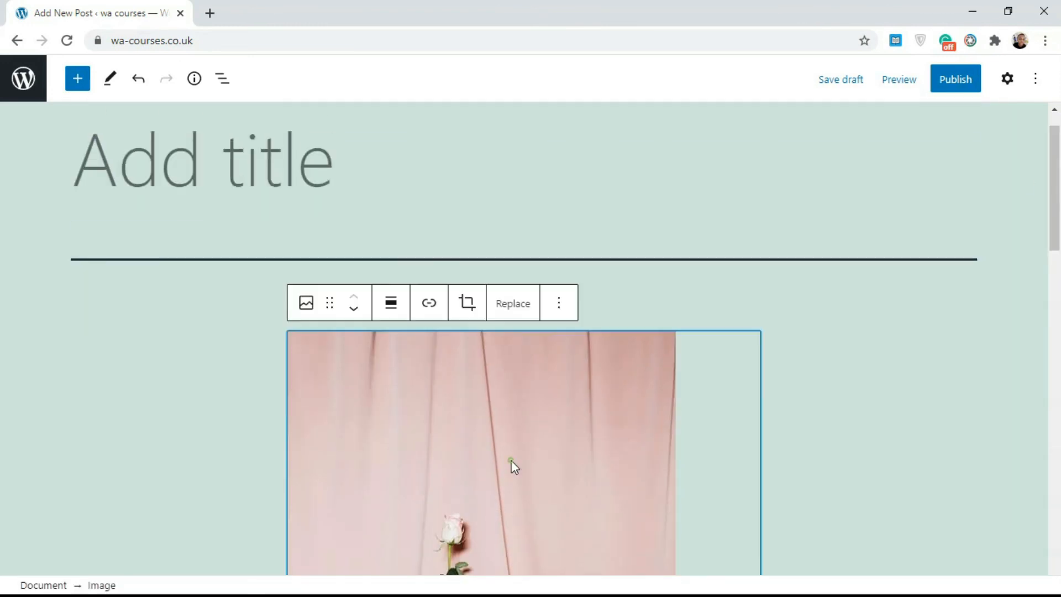
{"action": "left_click", "coordinate": [467, 303]}
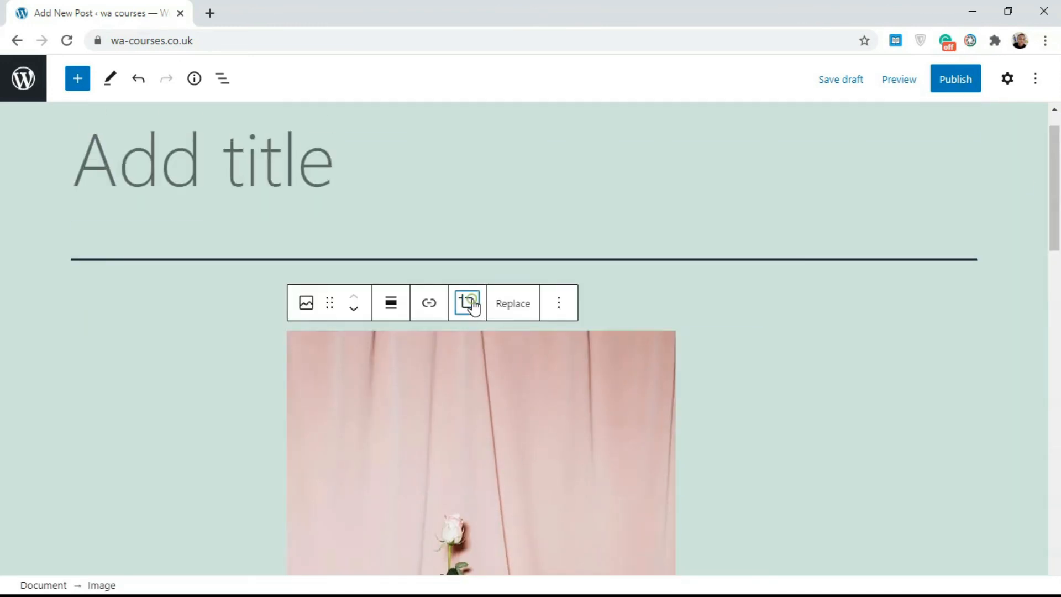
{"action": "left_click", "coordinate": [865, 391]}
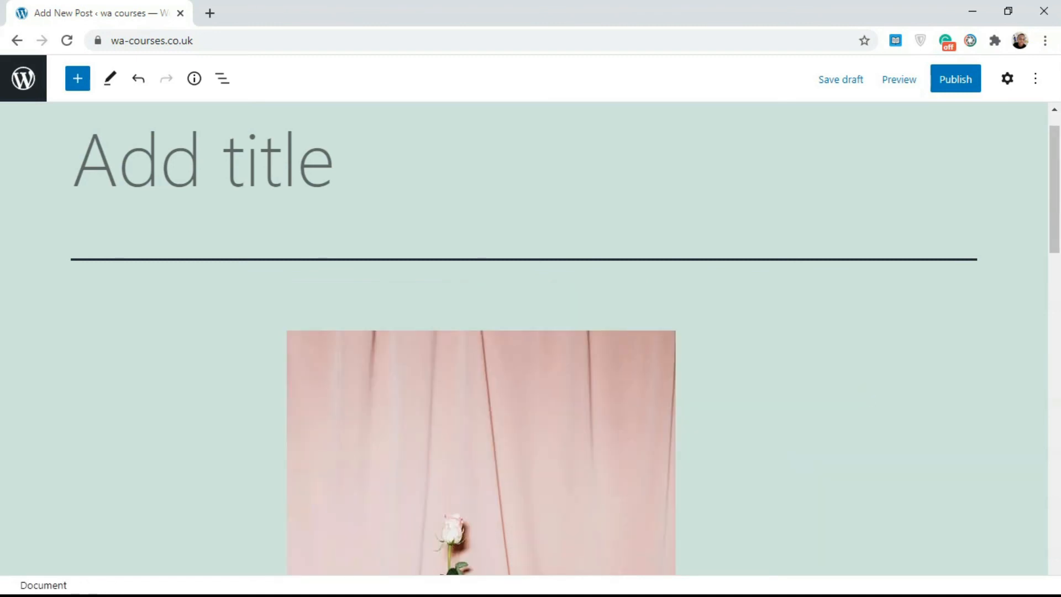
{"action": "scroll", "coordinate": [1033, 396], "scroll_direction": "down", "scroll_amount": 10}
{"action": "left_click_drag", "start_coordinate": [1033, 390], "coordinate": [1038, 249]}
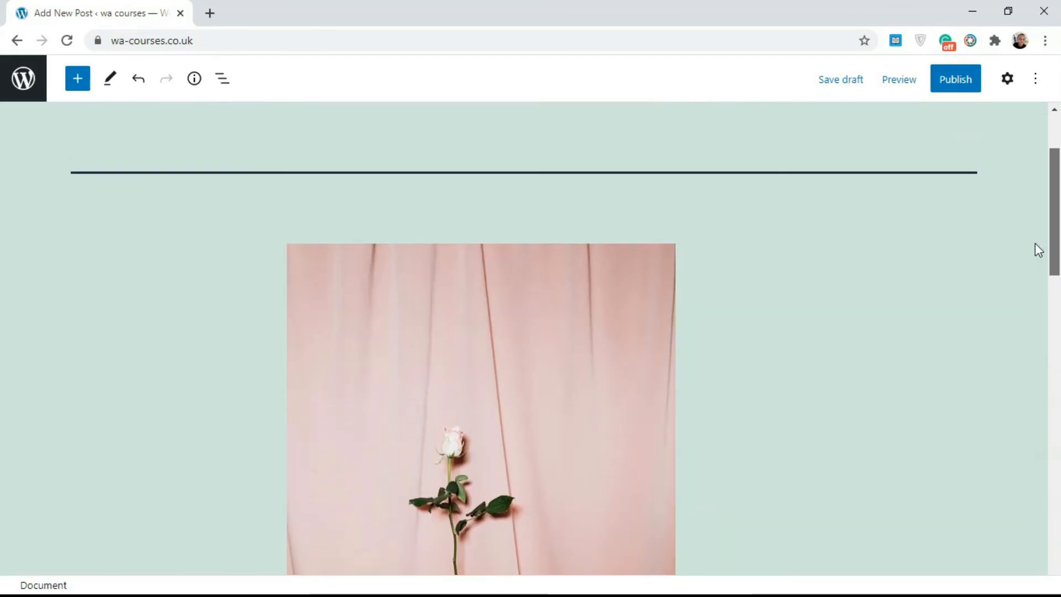